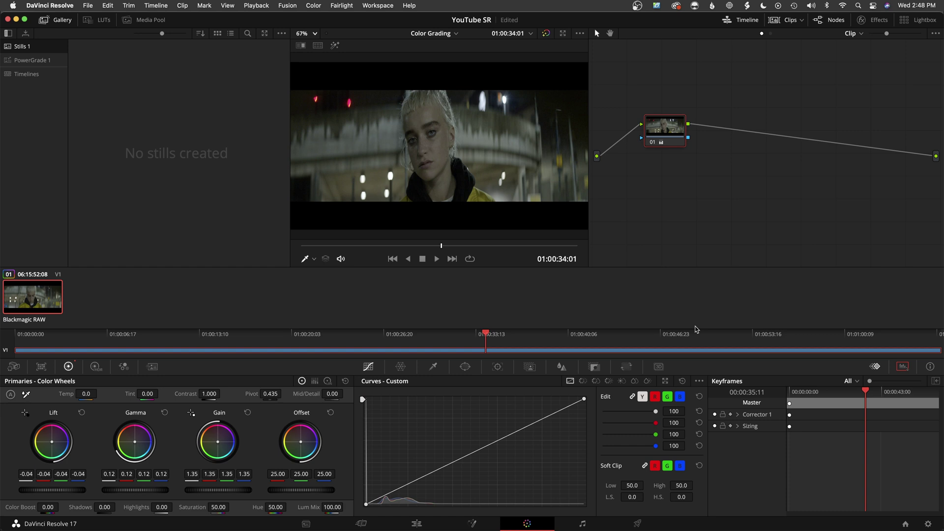
Open the custom curves in an enlarged floating window and reposition it
{"action": "left_click", "coordinate": [666, 383]}
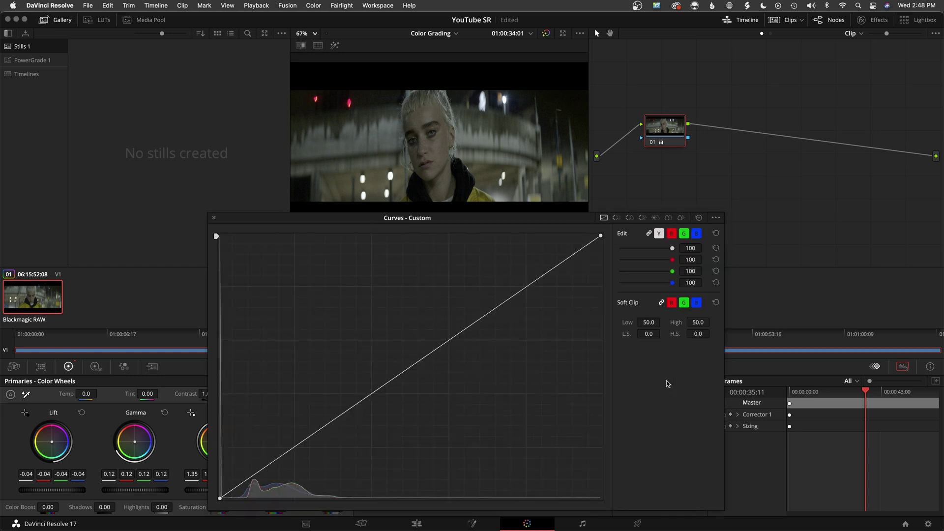
{"action": "left_click", "coordinate": [214, 219]}
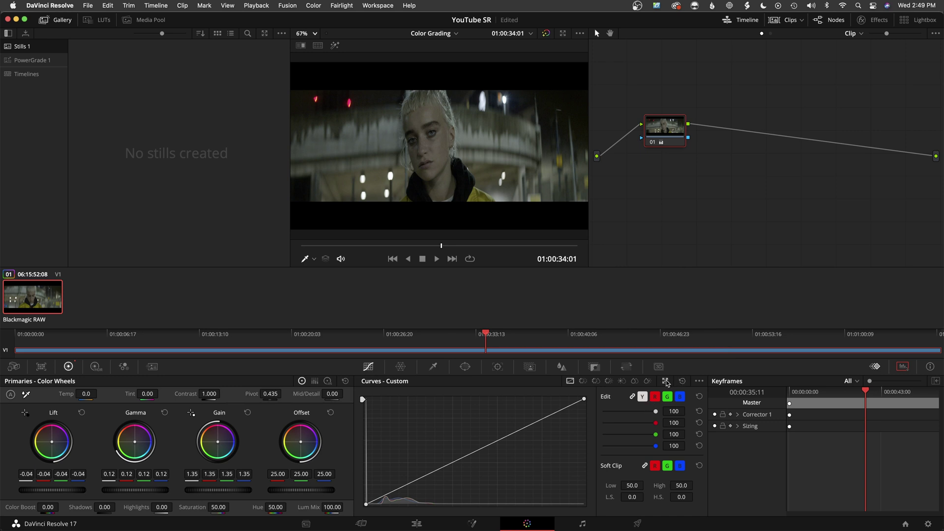
{"action": "left_click", "coordinate": [665, 381]}
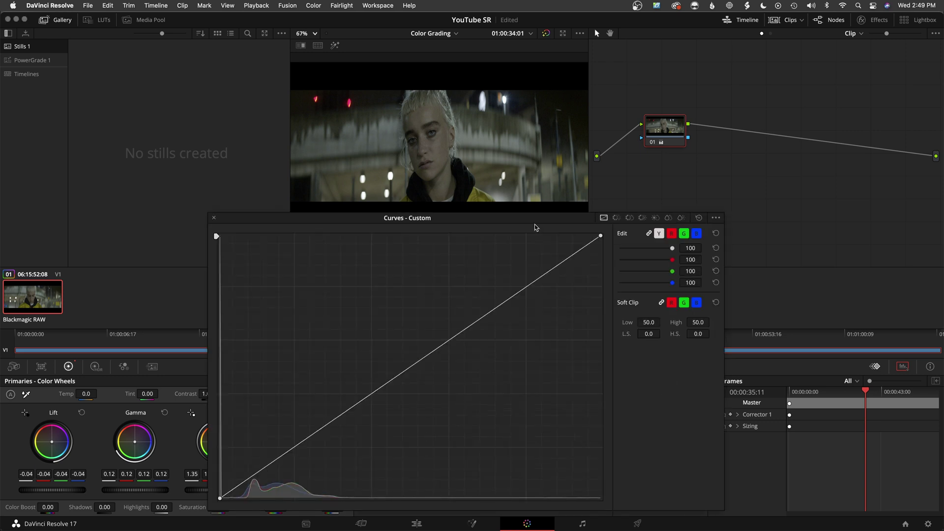
{"action": "mouse_move", "coordinate": [534, 224]}
{"action": "left_mouse_down"}
{"action": "mouse_move", "coordinate": [439, 257]}
{"action": "mouse_move", "coordinate": [555, 236]}
{"action": "mouse_move", "coordinate": [519, 229]}
{"action": "left_mouse_up"}
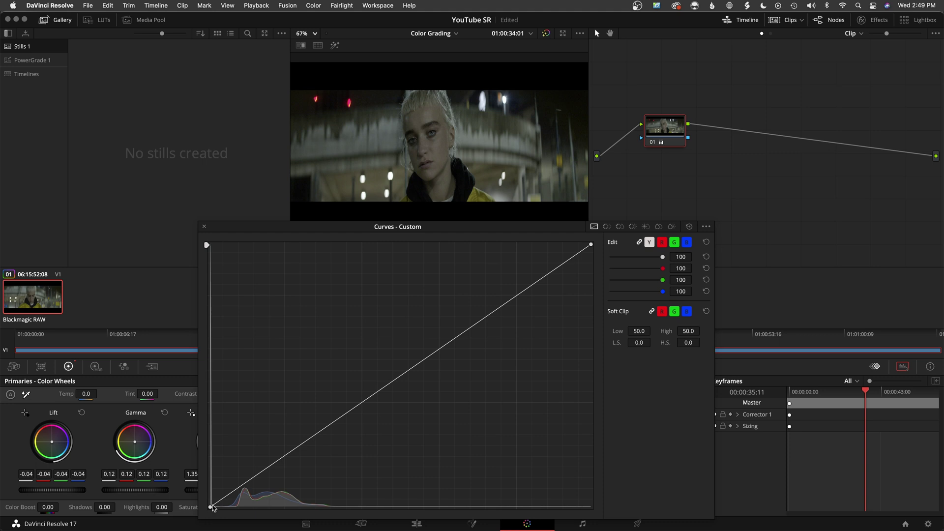
Try an S-curve with shadow, midtone and highlight points, then reset it to a straight line
{"action": "left_click_drag", "start_coordinate": [212, 508], "coordinate": [277, 493]}
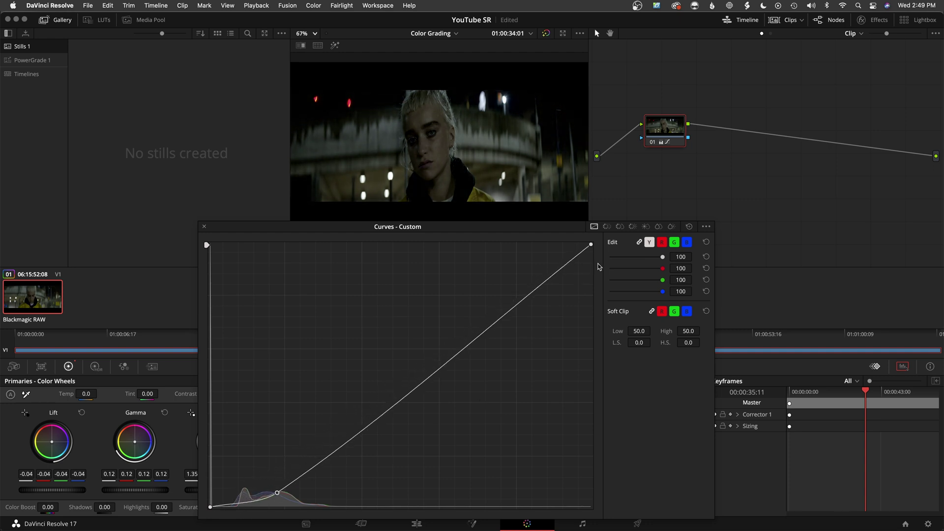
{"action": "left_click_drag", "start_coordinate": [516, 306], "coordinate": [540, 366]}
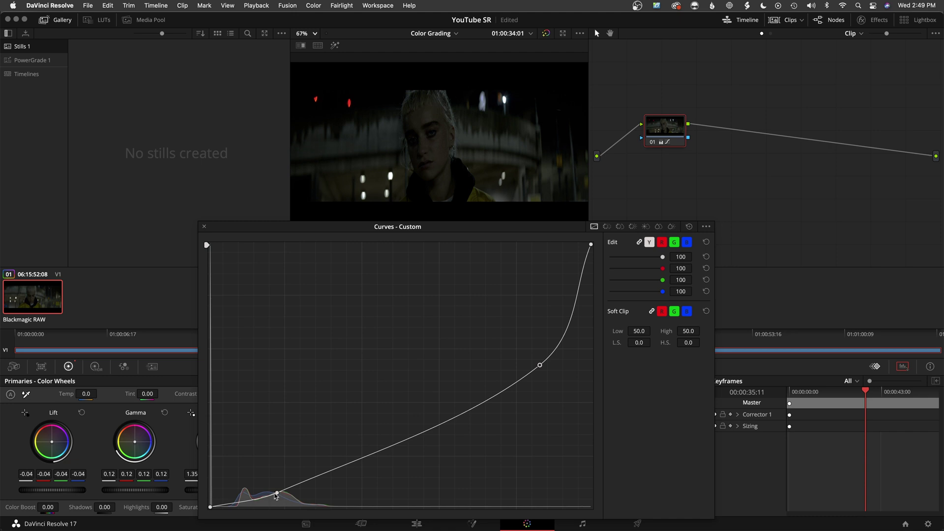
{"action": "left_click_drag", "start_coordinate": [277, 494], "coordinate": [298, 495]}
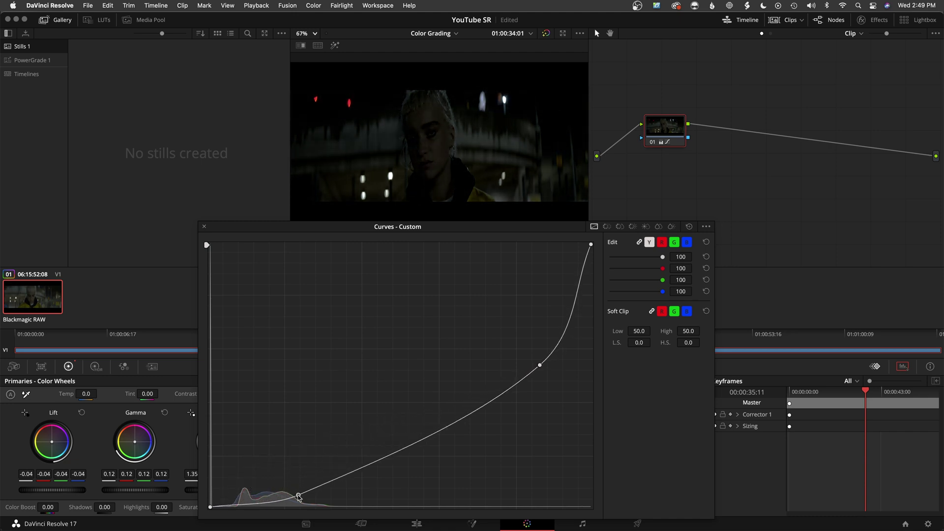
{"action": "left_click", "coordinate": [445, 427]}
{"action": "left_click_drag", "start_coordinate": [445, 427], "coordinate": [418, 406]}
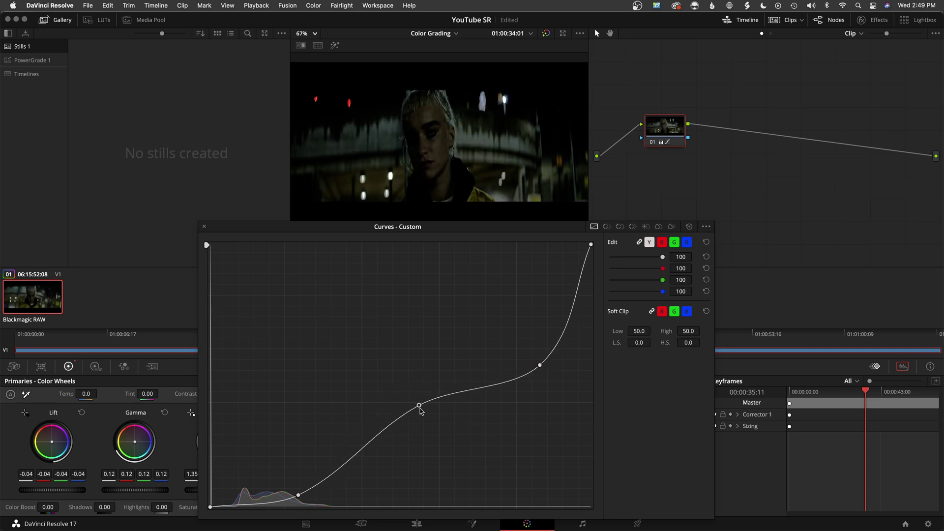
{"action": "left_click", "coordinate": [690, 228]}
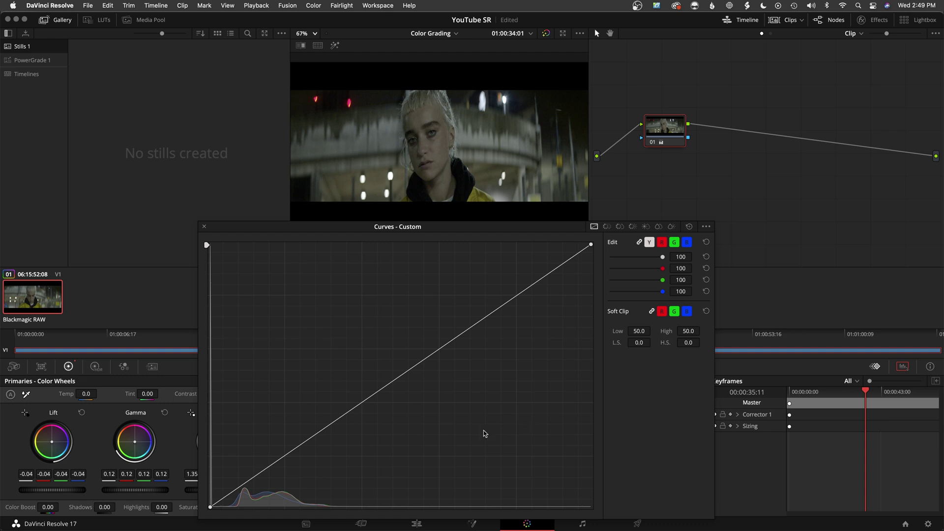
Pull a shadow point down and lift a highlight point to bend the curve into an S
{"action": "left_click_drag", "start_coordinate": [451, 232], "coordinate": [444, 225]}
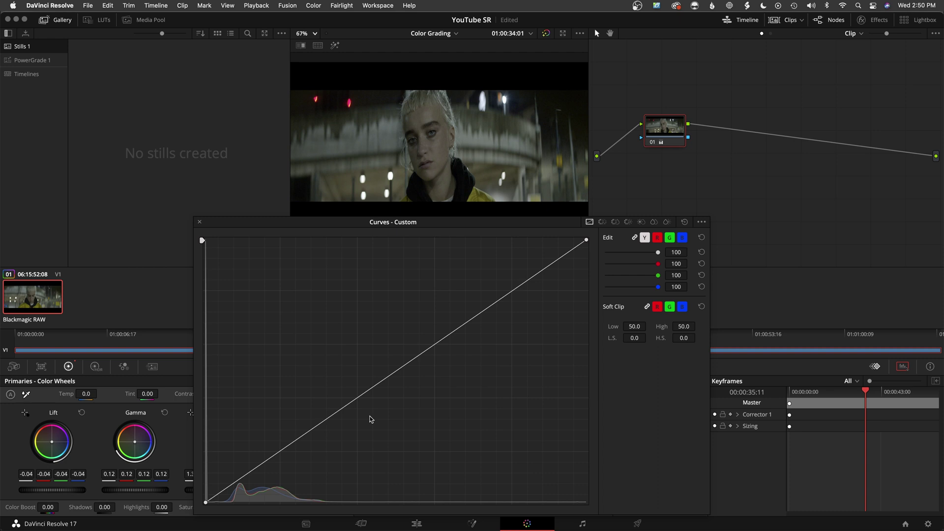
{"action": "left_click_drag", "start_coordinate": [270, 459], "coordinate": [299, 480]}
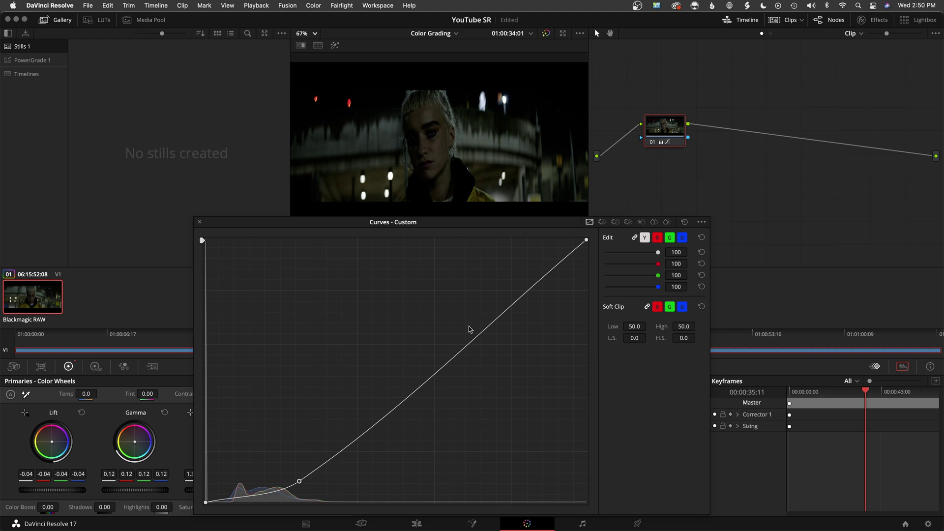
{"action": "left_click_drag", "start_coordinate": [522, 301], "coordinate": [481, 264]}
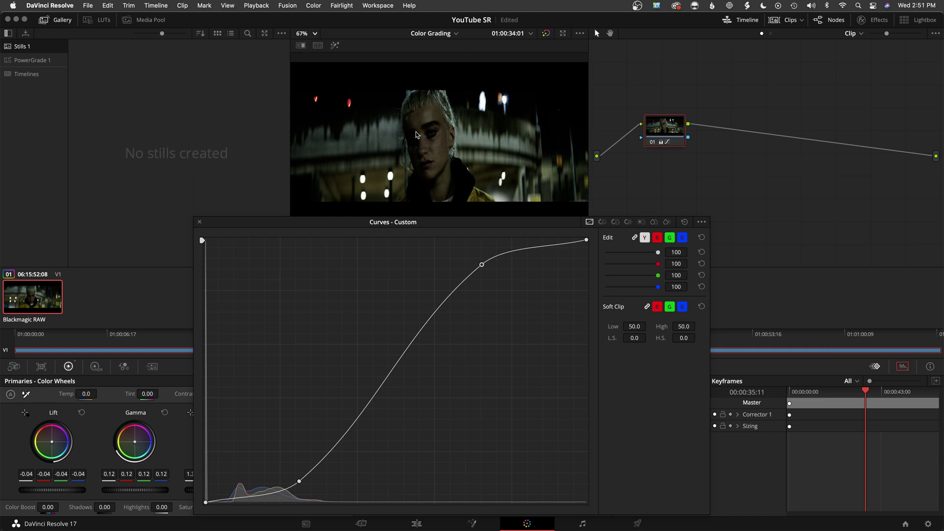
Reset the S-curve to straight, toggle node 01 off and on to compare, and show curve options
{"action": "left_click", "coordinate": [684, 223]}
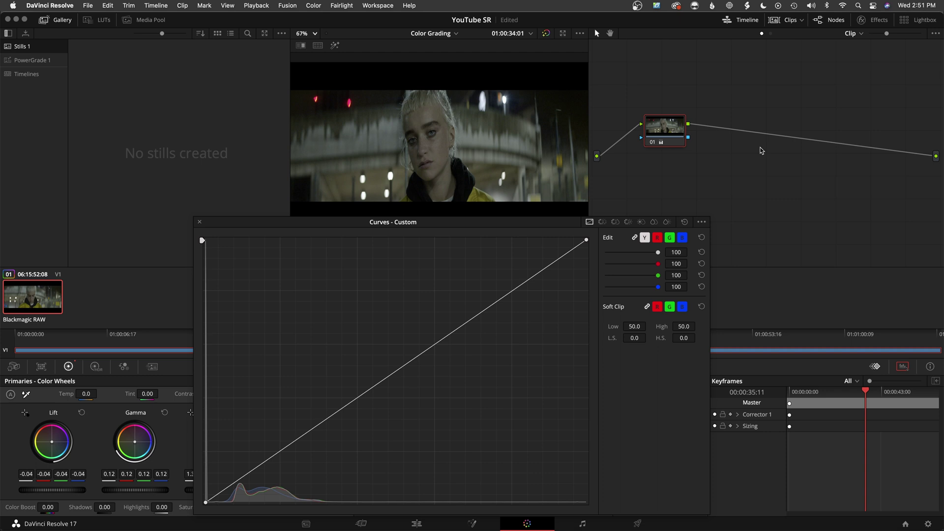
{"action": "key", "text": "ctrl+d"}
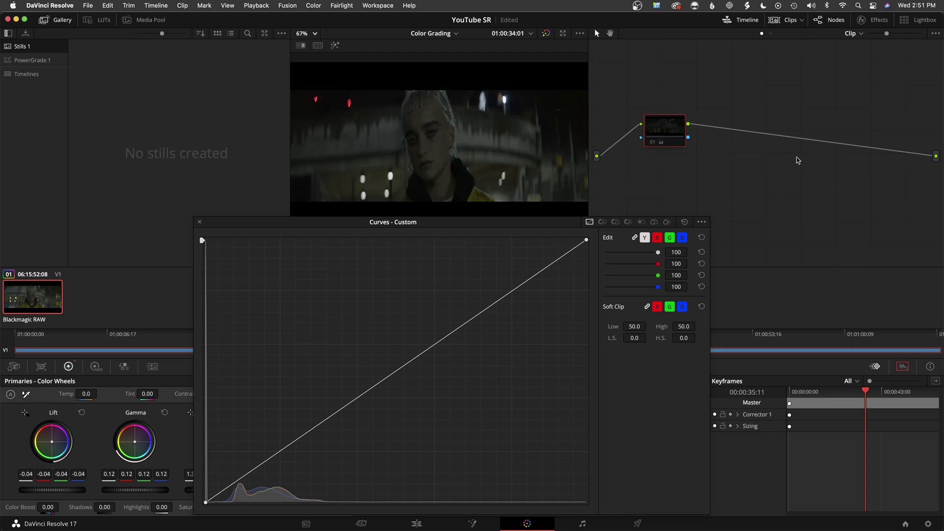
{"action": "key", "text": "ctrl+d"}
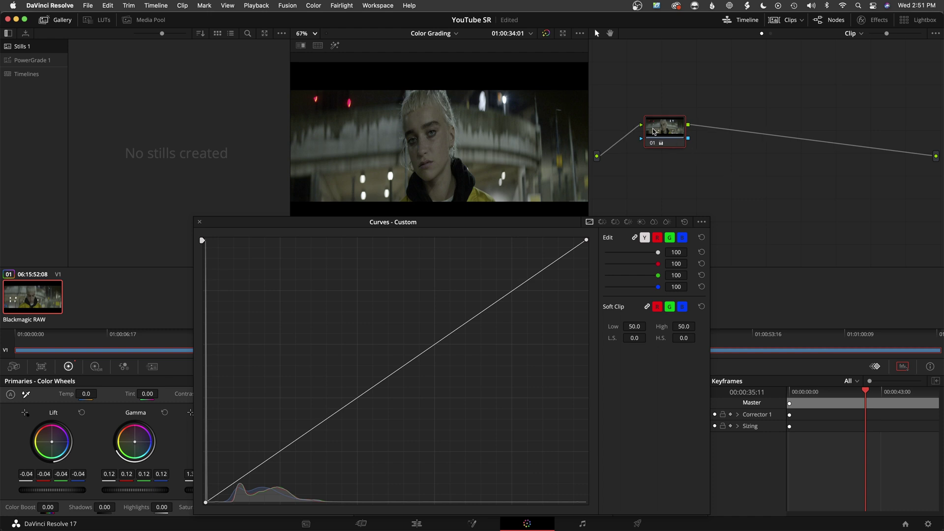
{"action": "left_click_drag", "start_coordinate": [655, 129], "coordinate": [657, 132]}
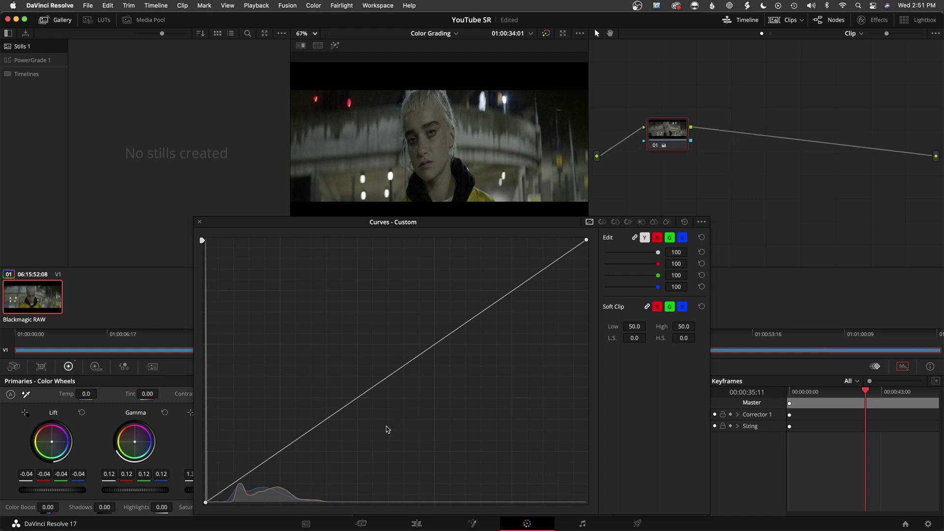
{"action": "left_click", "coordinate": [701, 222]}
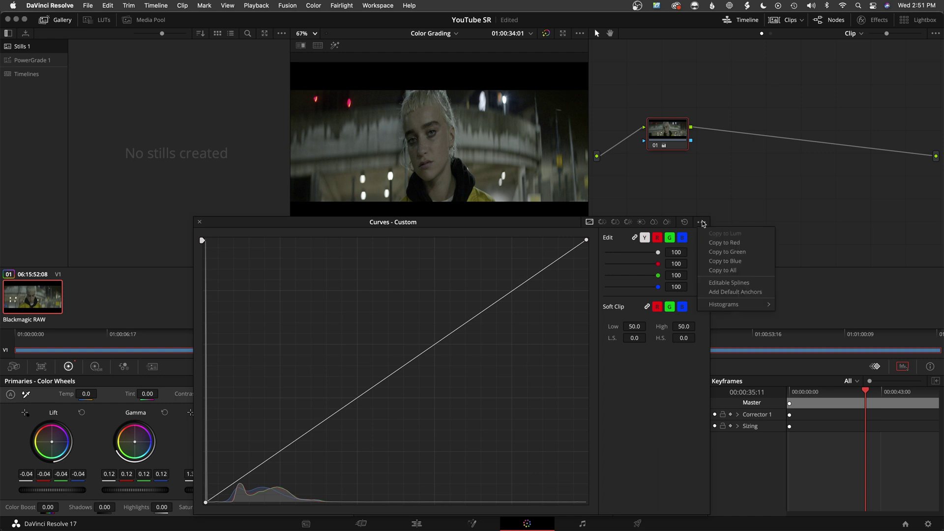
Enable editable splines, test a shadow/highlight S-curve, reset it, and re-enable editable splines
{"action": "left_click", "coordinate": [759, 284]}
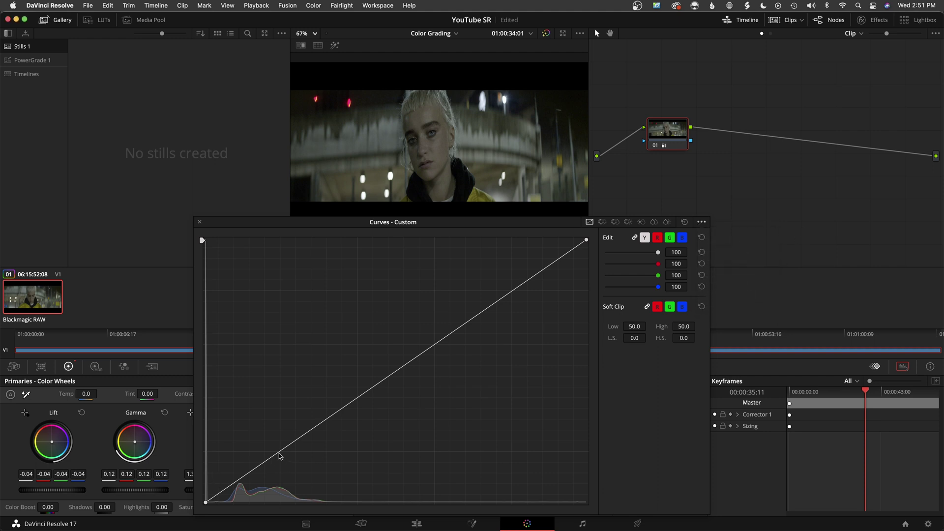
{"action": "left_click_drag", "start_coordinate": [279, 455], "coordinate": [299, 477]}
{"action": "left_click_drag", "start_coordinate": [485, 325], "coordinate": [459, 296]}
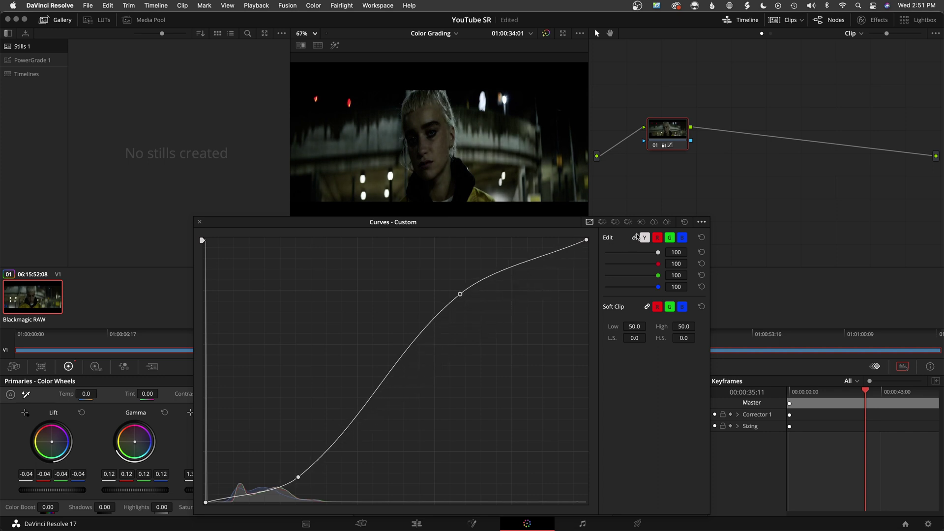
{"action": "left_click", "coordinate": [685, 222]}
{"action": "left_click", "coordinate": [702, 222]}
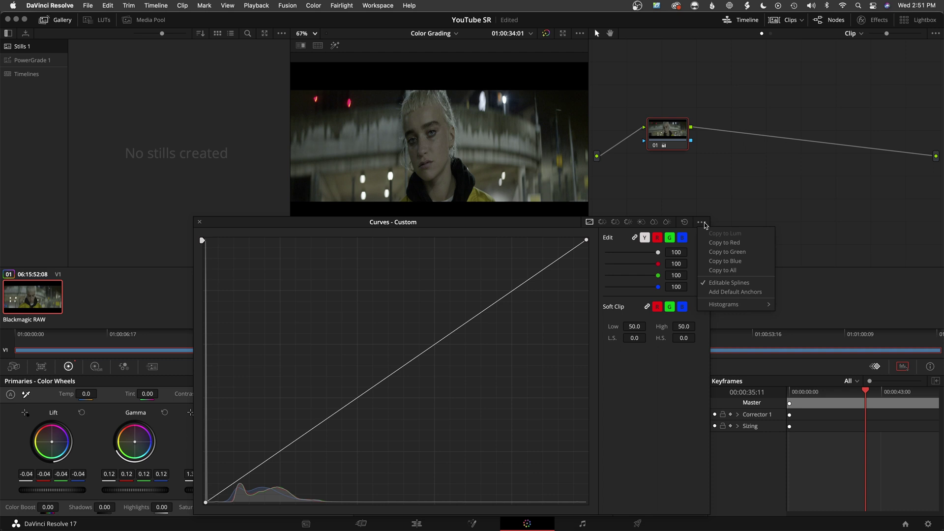
{"action": "left_click", "coordinate": [715, 285]}
{"action": "left_click_drag", "start_coordinate": [703, 222], "coordinate": [703, 225]}
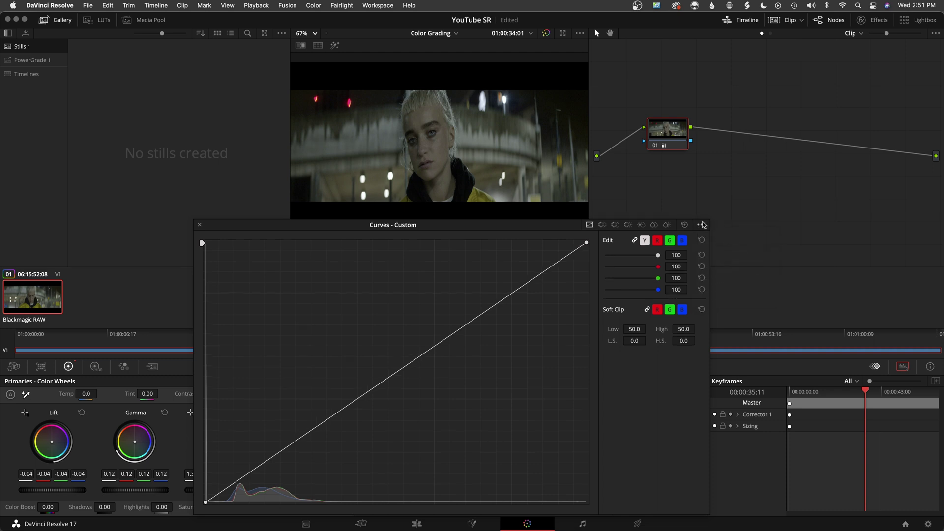
{"action": "left_click", "coordinate": [703, 225]}
{"action": "left_click", "coordinate": [715, 286]}
Add two shadow points and an upper point on the luma curve, then reshape the toe
{"action": "left_click", "coordinate": [254, 469]}
{"action": "left_click", "coordinate": [280, 453]}
{"action": "left_click", "coordinate": [382, 383]}
{"action": "left_click_drag", "start_coordinate": [383, 386], "coordinate": [386, 413]}
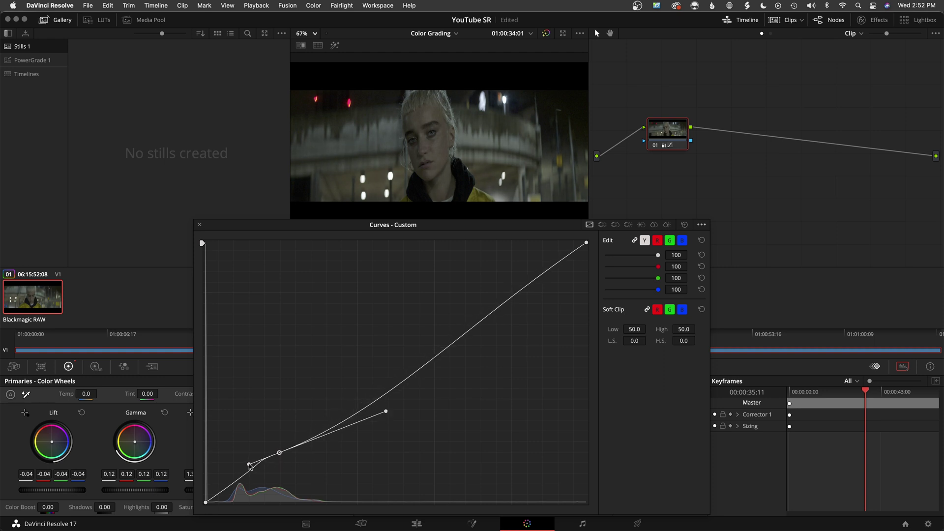
{"action": "mouse_move", "coordinate": [250, 466]}
{"action": "left_mouse_down"}
{"action": "mouse_move", "coordinate": [228, 474]}
{"action": "mouse_move", "coordinate": [248, 485]}
{"action": "mouse_move", "coordinate": [245, 477]}
{"action": "mouse_move", "coordinate": [257, 467]}
{"action": "mouse_move", "coordinate": [246, 467]}
{"action": "mouse_move", "coordinate": [253, 473]}
{"action": "left_mouse_up"}
Reset the curve, then adjust shadow point handles so the toe dips toward the black corner
{"action": "left_click", "coordinate": [686, 226]}
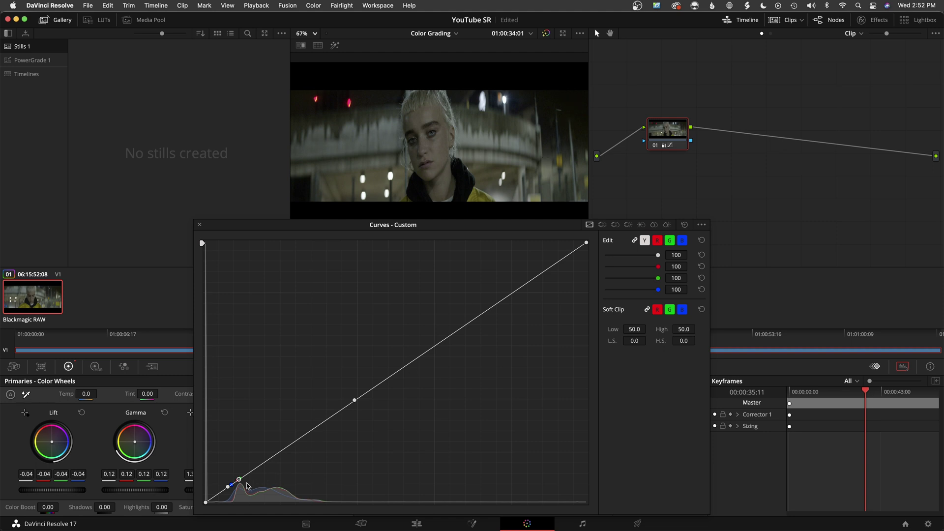
{"action": "left_click_drag", "start_coordinate": [355, 400], "coordinate": [362, 424]}
{"action": "left_click_drag", "start_coordinate": [370, 425], "coordinate": [374, 423]}
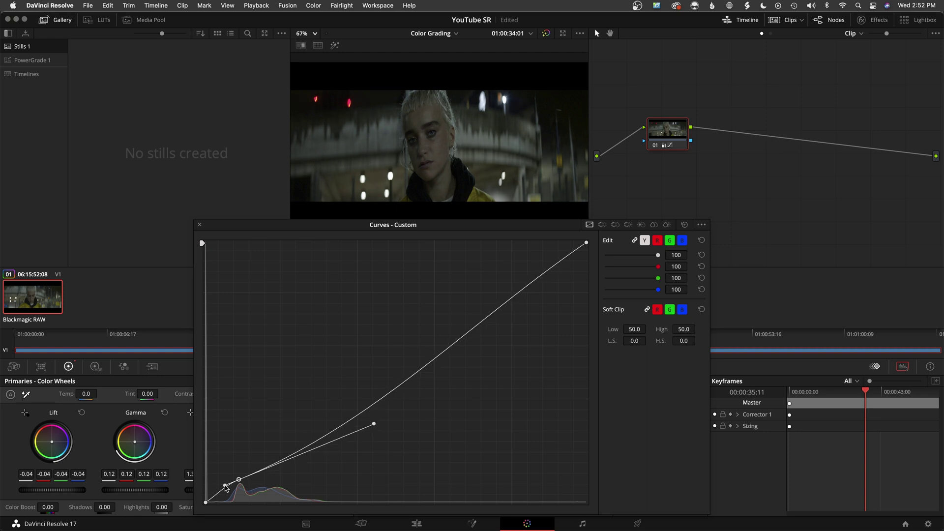
{"action": "mouse_move", "coordinate": [225, 486]}
{"action": "left_mouse_down"}
{"action": "mouse_move", "coordinate": [208, 501]}
{"action": "mouse_move", "coordinate": [224, 495]}
{"action": "left_mouse_up"}
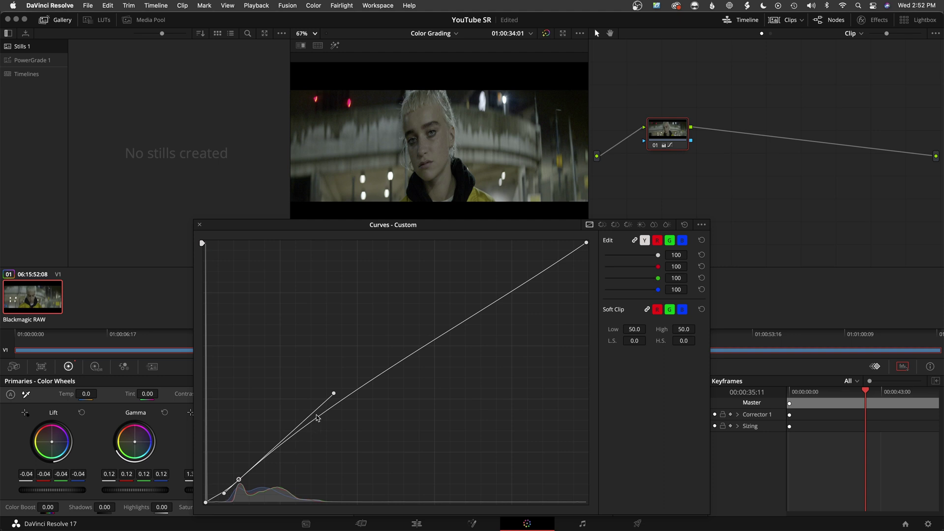
{"action": "left_click_drag", "start_coordinate": [333, 396], "coordinate": [244, 488]}
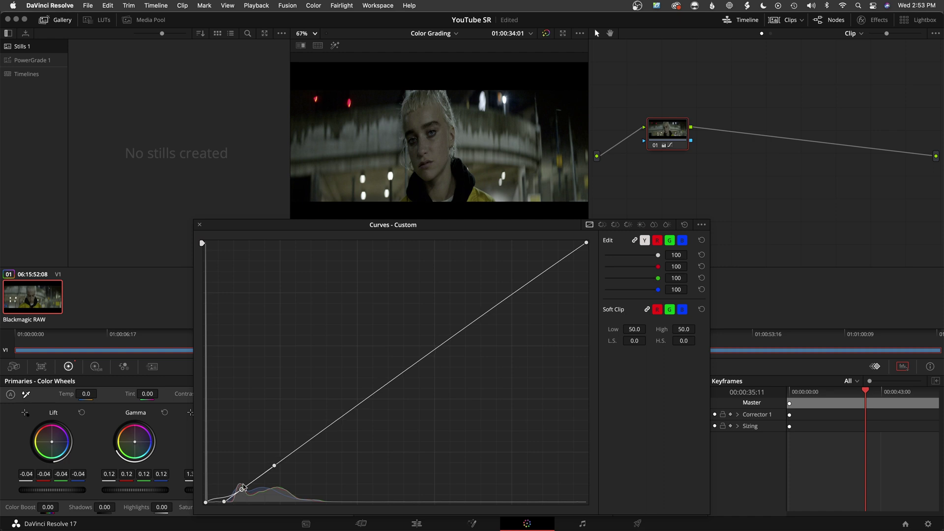
Reset the curve, sample the image for points, and pull the shadow point and its tangent down
{"action": "left_click", "coordinate": [684, 225]}
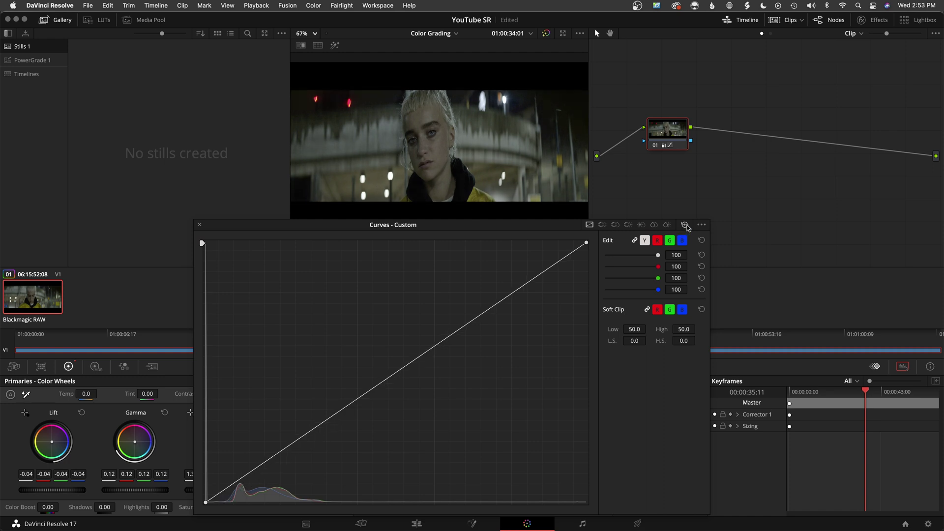
{"action": "left_click", "coordinate": [572, 110]}
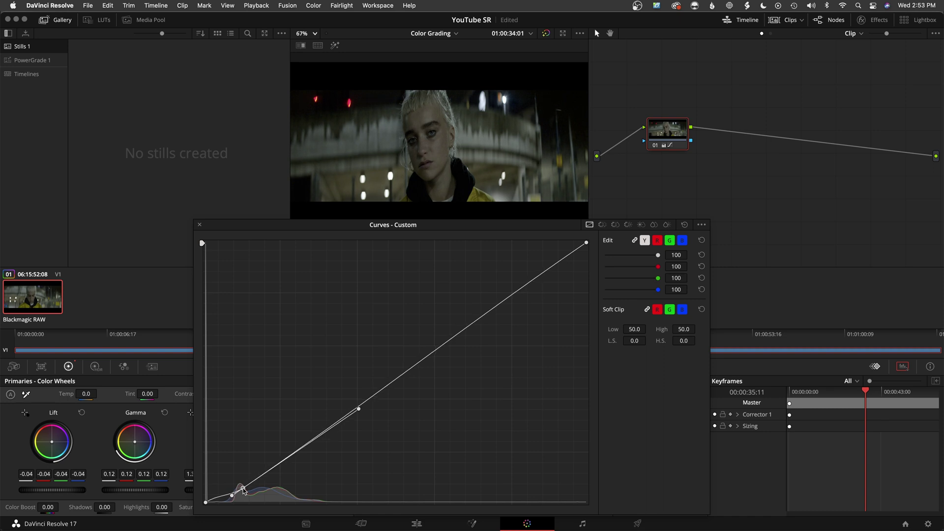
{"action": "left_click_drag", "start_coordinate": [234, 497], "coordinate": [228, 499]}
{"action": "left_click_drag", "start_coordinate": [358, 410], "coordinate": [341, 450]}
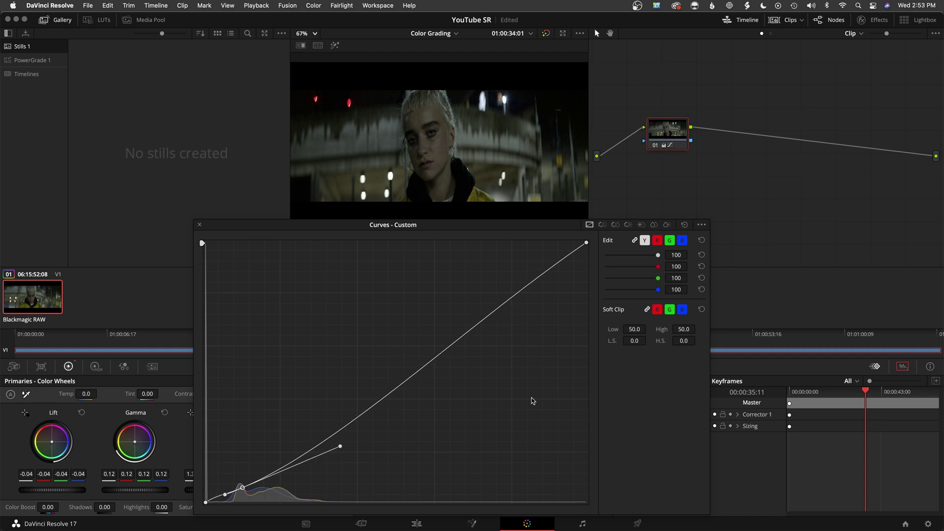
Add a raised midtone point and adjust its tangents to steepen the mids
{"action": "left_click", "coordinate": [501, 309]}
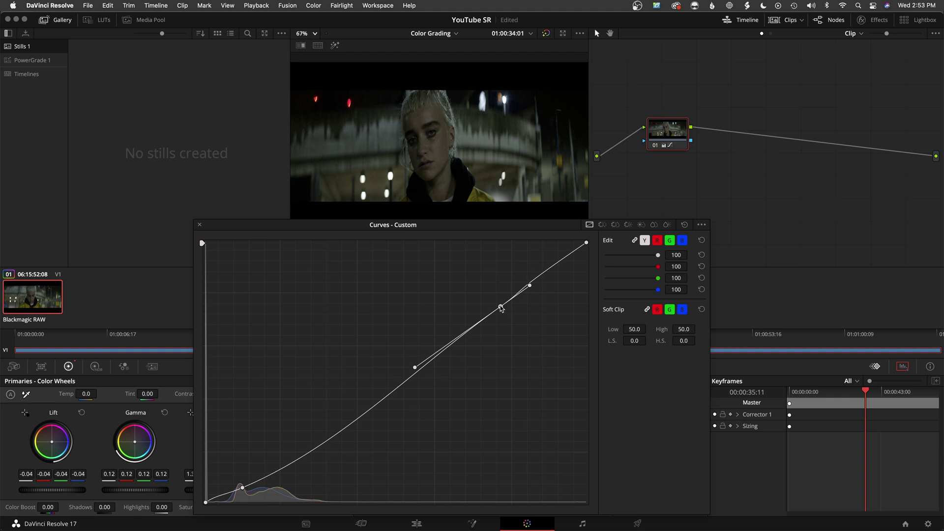
{"action": "left_click_drag", "start_coordinate": [501, 308], "coordinate": [506, 279]}
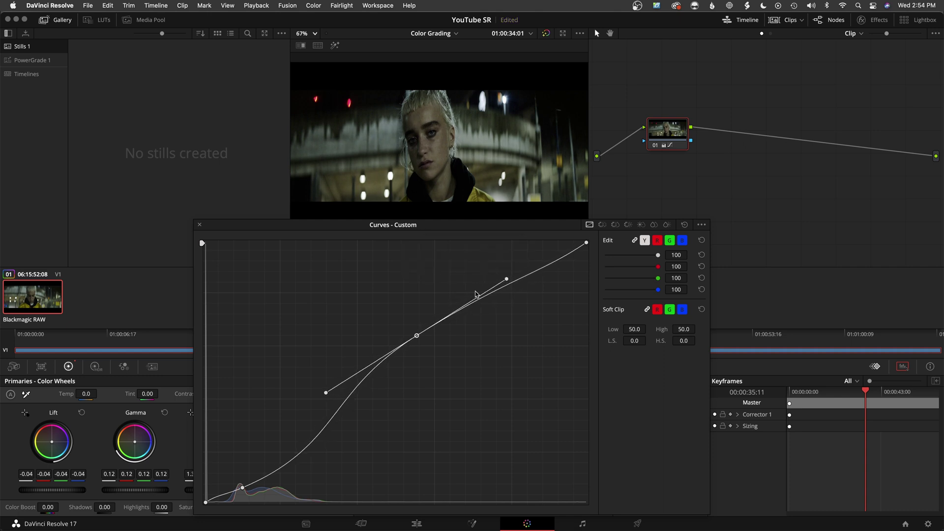
{"action": "left_click_drag", "start_coordinate": [327, 393], "coordinate": [306, 403]}
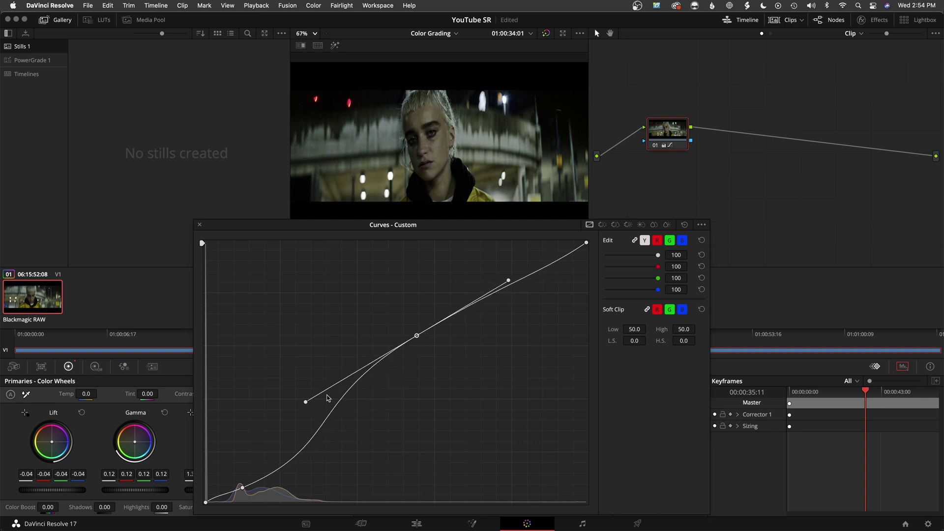
{"action": "left_click_drag", "start_coordinate": [416, 336], "coordinate": [415, 328]}
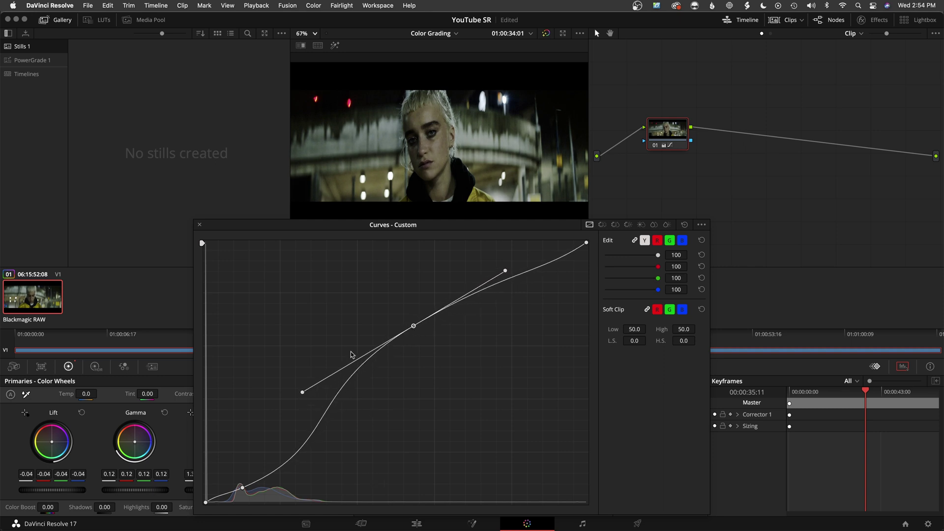
{"action": "left_click_drag", "start_coordinate": [303, 392], "coordinate": [317, 378]}
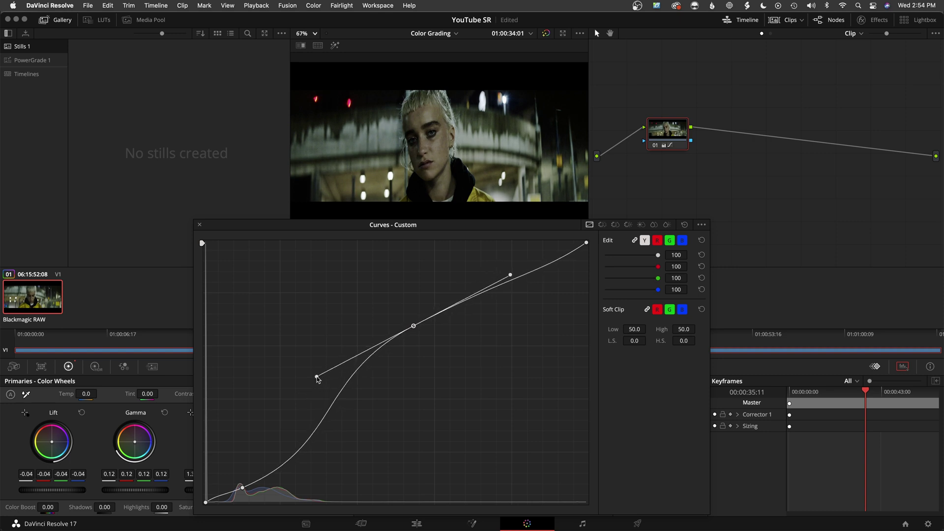
Lift a dark-end shadow point, fine-tune the midtone point, compare with Shift+D, and lengthen the upper tangent
{"action": "left_click", "coordinate": [229, 494]}
{"action": "left_click", "coordinate": [242, 489]}
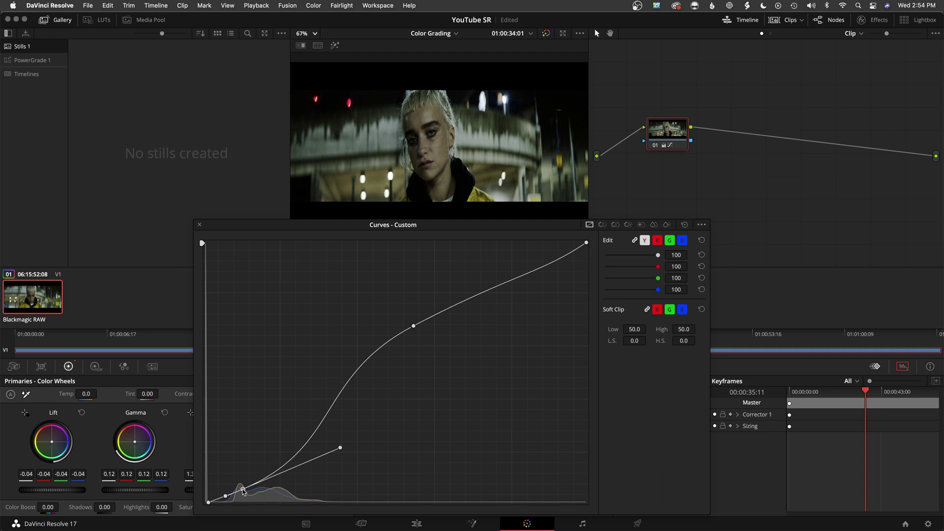
{"action": "left_click_drag", "start_coordinate": [243, 490], "coordinate": [242, 487]}
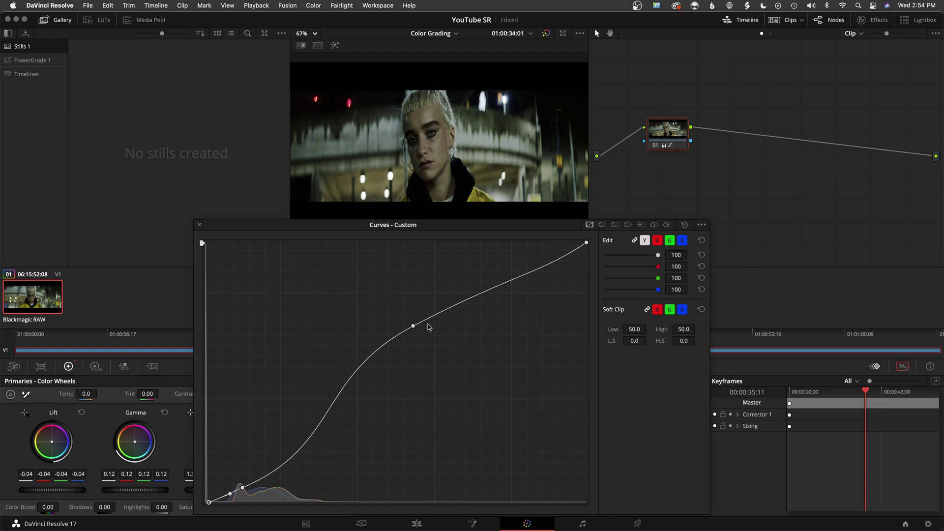
{"action": "left_click", "coordinate": [412, 325]}
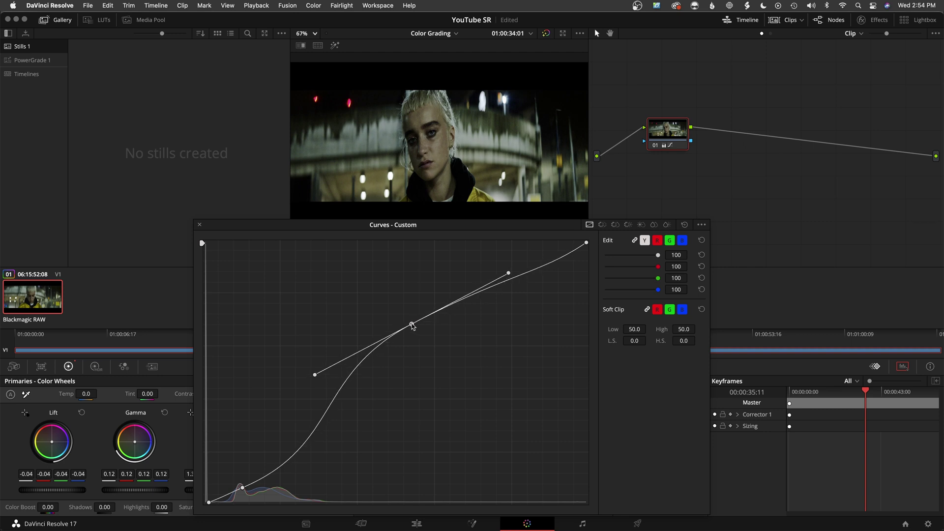
{"action": "left_click_drag", "start_coordinate": [412, 325], "coordinate": [413, 329]}
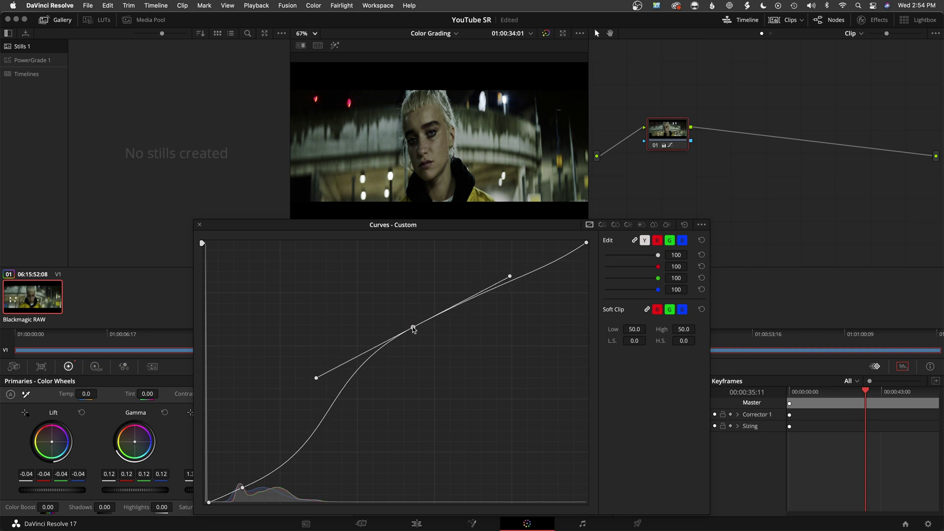
{"action": "key", "text": "shift+d"}
{"action": "key", "text": "shift+d"}
{"action": "key", "text": "shift+d"}
{"action": "key", "text": "shift+d"}
{"action": "left_click_drag", "start_coordinate": [510, 277], "coordinate": [516, 263]}
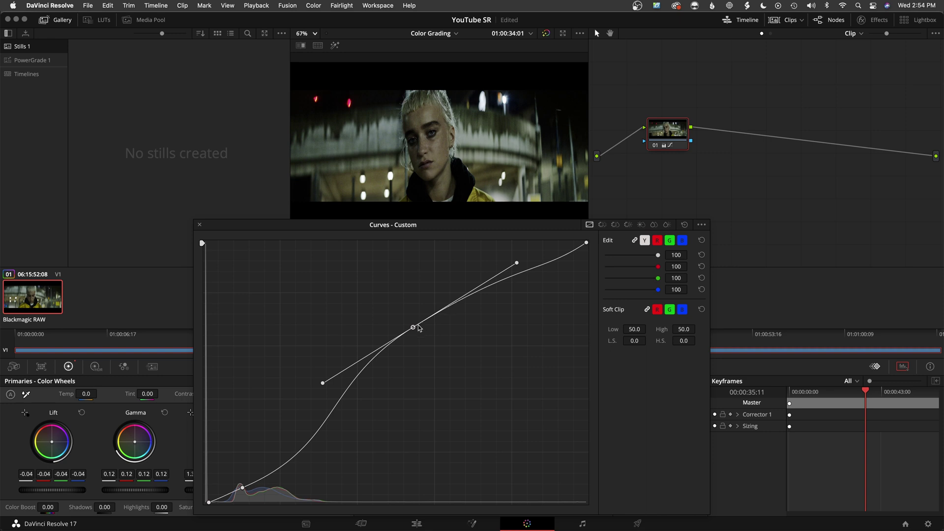
{"action": "mouse_move", "coordinate": [413, 327]}
{"action": "left_mouse_down"}
{"action": "mouse_move", "coordinate": [414, 336]}
{"action": "mouse_move", "coordinate": [408, 324]}
{"action": "left_mouse_up"}
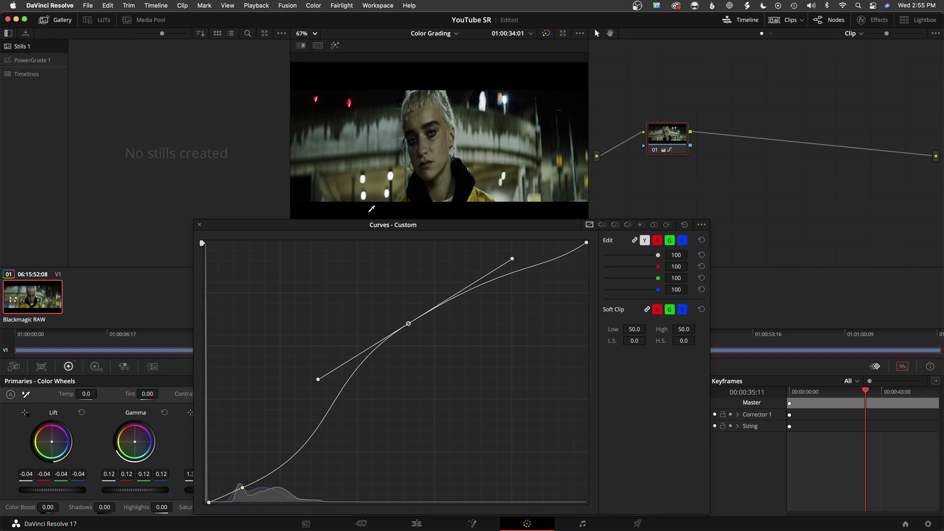
Add serial node 02 with Alt+S, place midtone points, and drag the upper one down into a dip
{"action": "key", "text": "alt+s"}
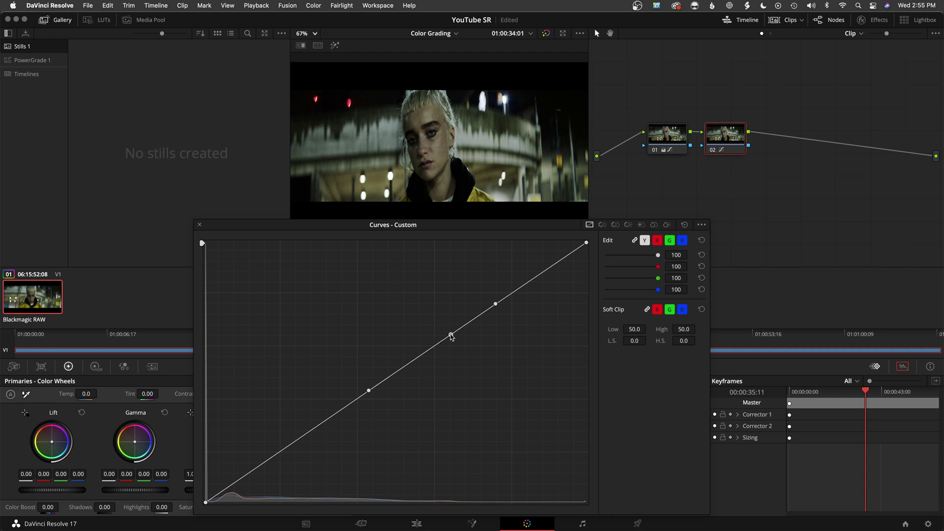
{"action": "left_click", "coordinate": [410, 364]}
{"action": "left_click", "coordinate": [451, 335]}
{"action": "left_click_drag", "start_coordinate": [451, 337], "coordinate": [430, 347]}
{"action": "left_click", "coordinate": [408, 364]}
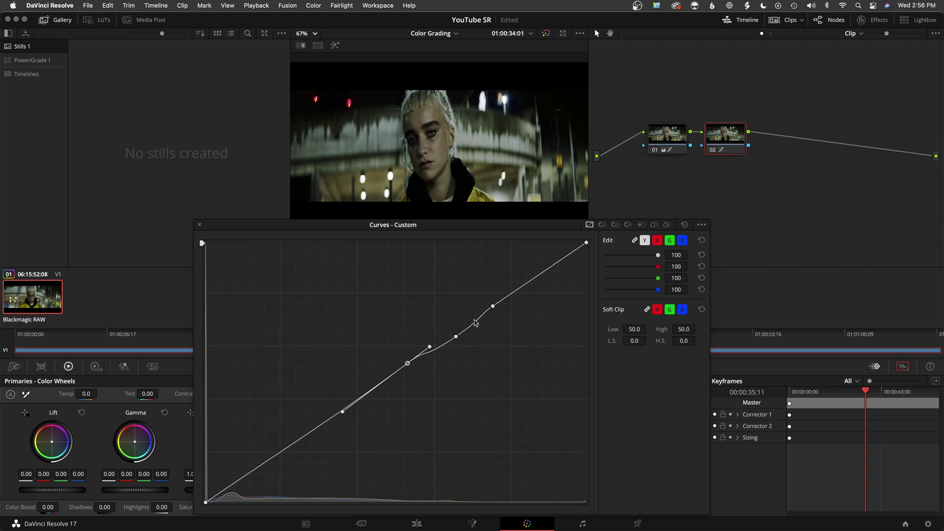
{"action": "left_click_drag", "start_coordinate": [723, 138], "coordinate": [728, 136]}
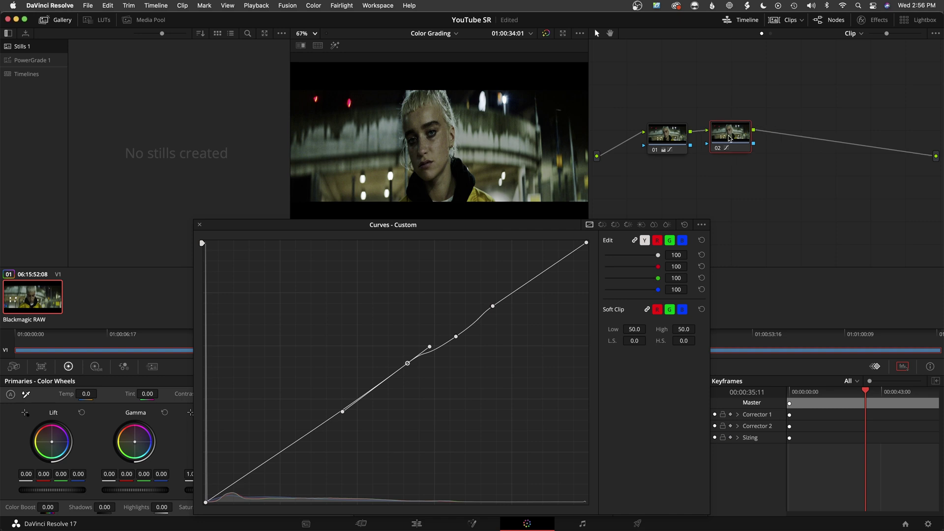